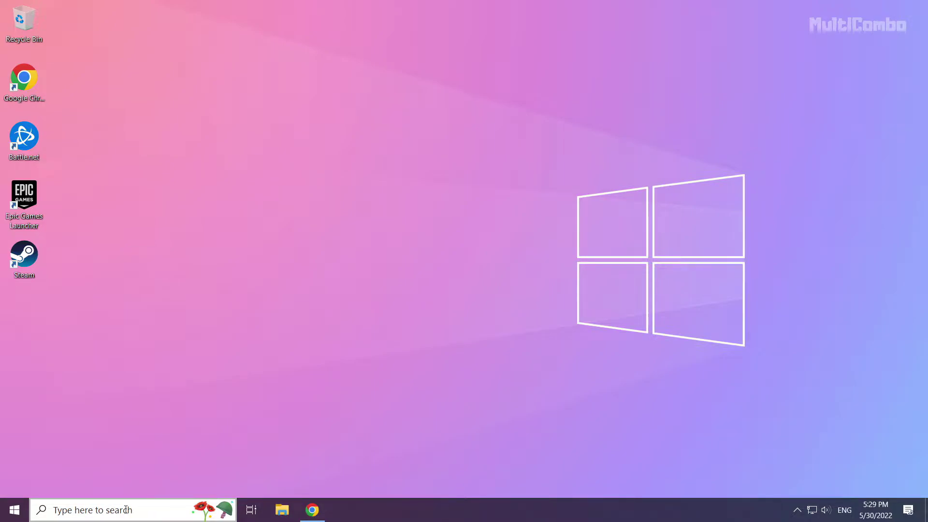
Step: Search Windows for 'device manager' and launch Device Manager
click(125, 509)
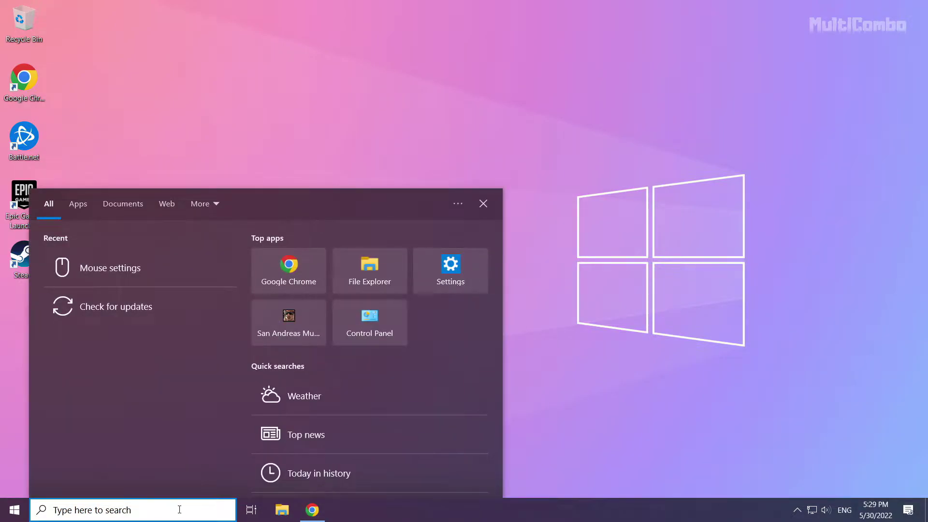
text(devic)
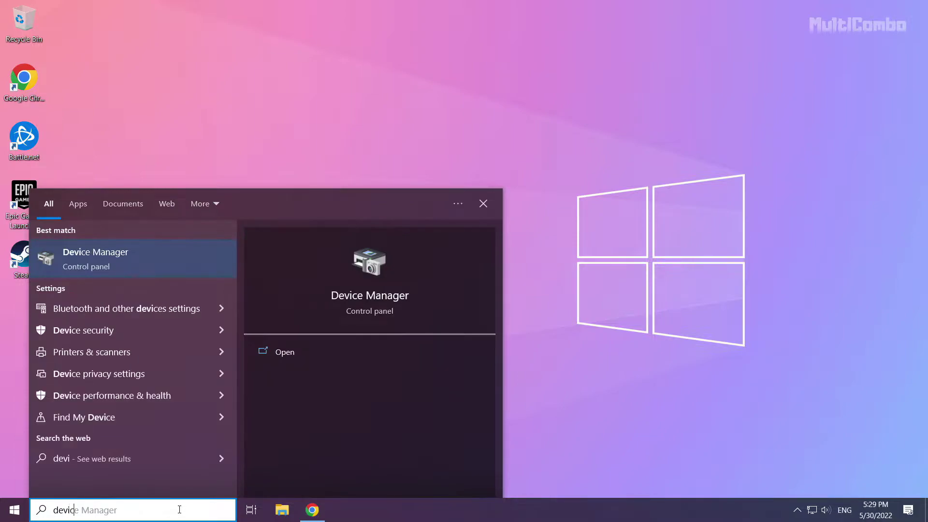
text(e manager)
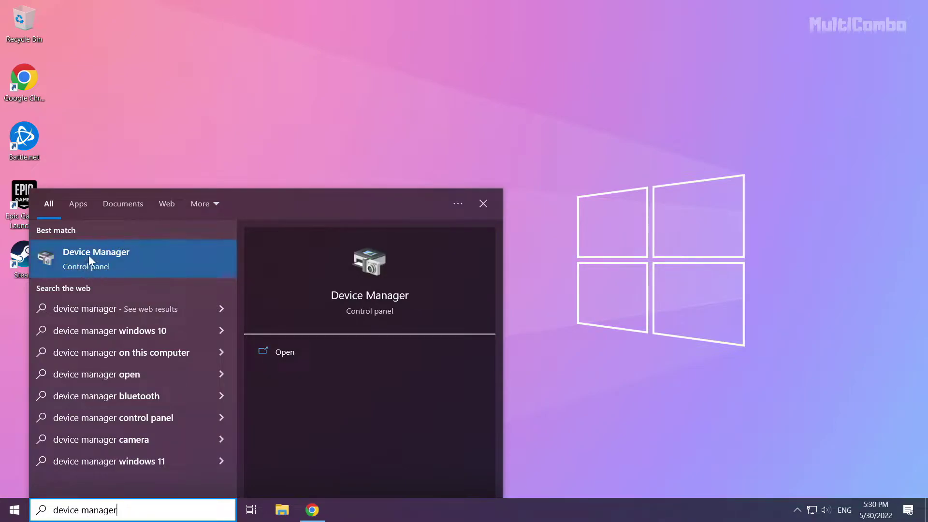
Step: Expand Display adapters in Device Manager and select the NVIDIA GeForce GTX 1050 Ti
click(107, 257)
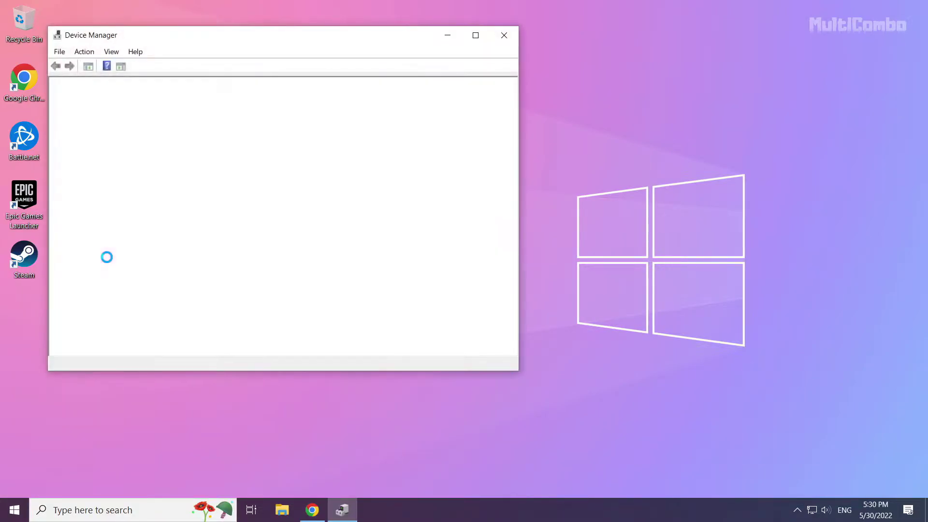
mouse_move(215, 41)
mouse_down()
mouse_move(367, 89)
mouse_move(392, 85)
mouse_up()
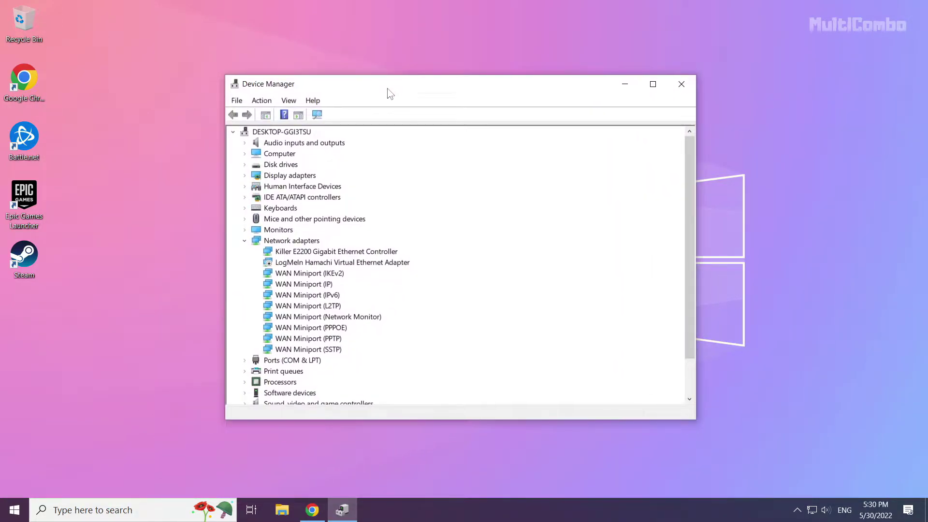
click(274, 178)
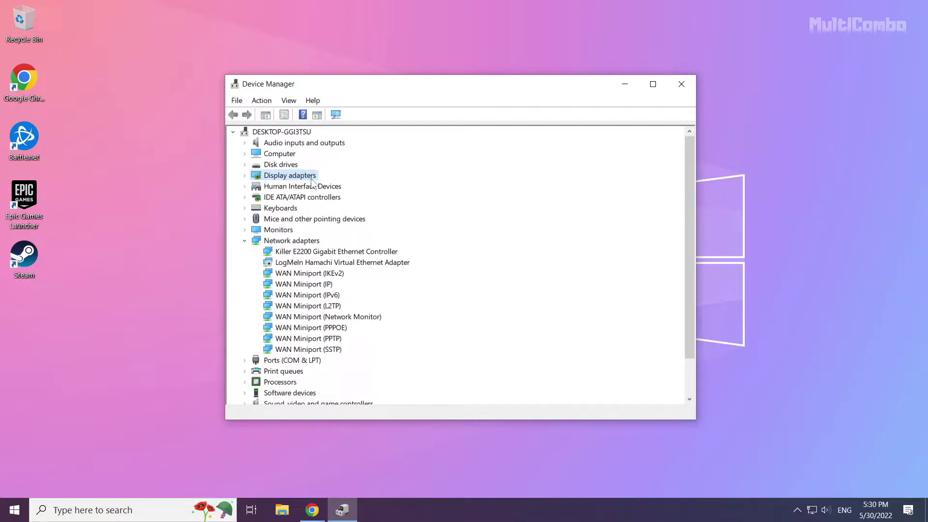
click(244, 176)
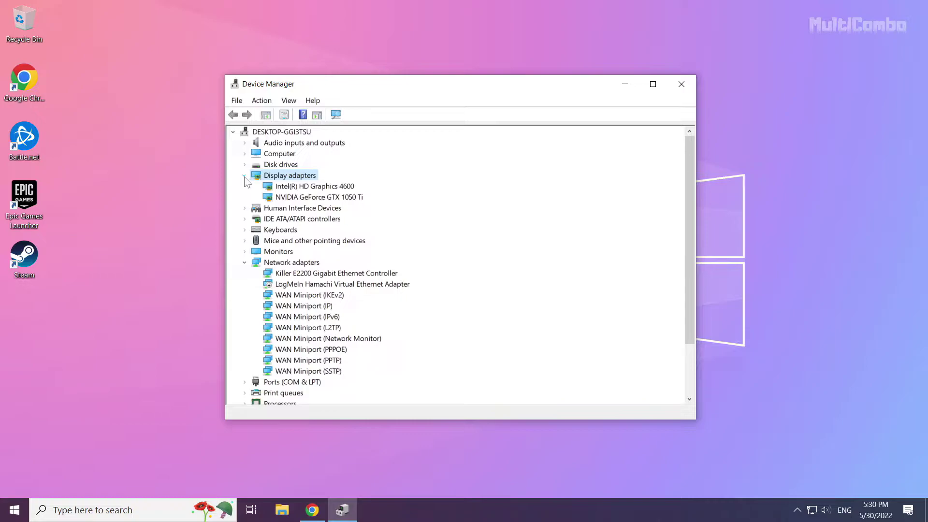
click(300, 198)
click(304, 198)
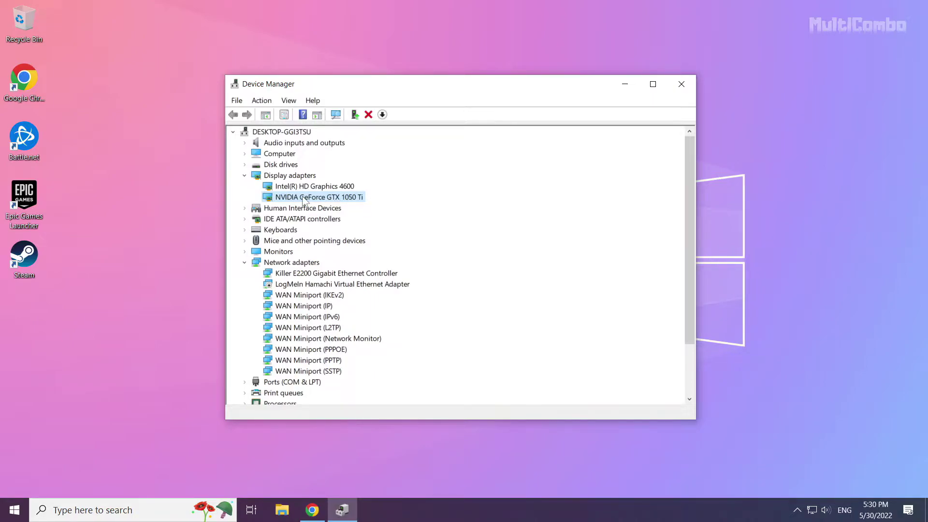
Step: Run an automatic driver search for the GTX 1050 Ti, confirming the best driver is installed
right_click(304, 200)
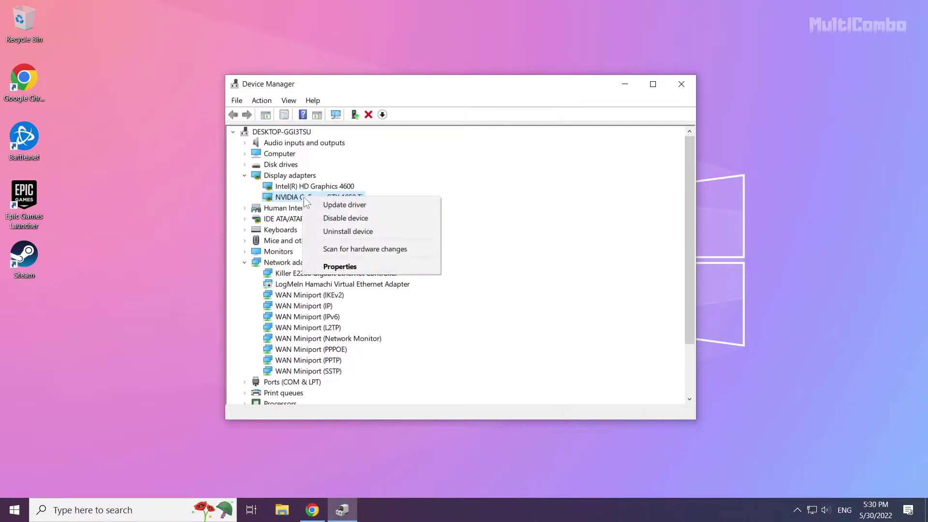
click(358, 205)
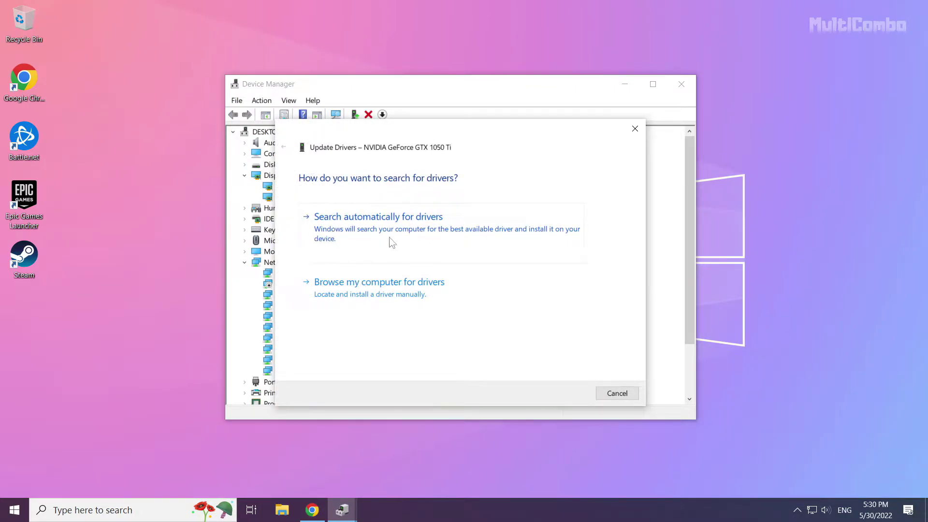
click(415, 243)
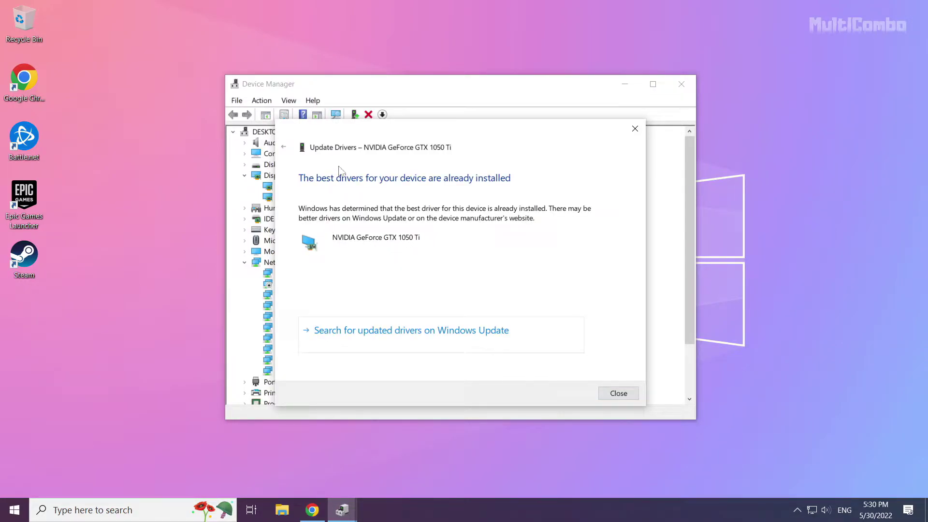
click(618, 394)
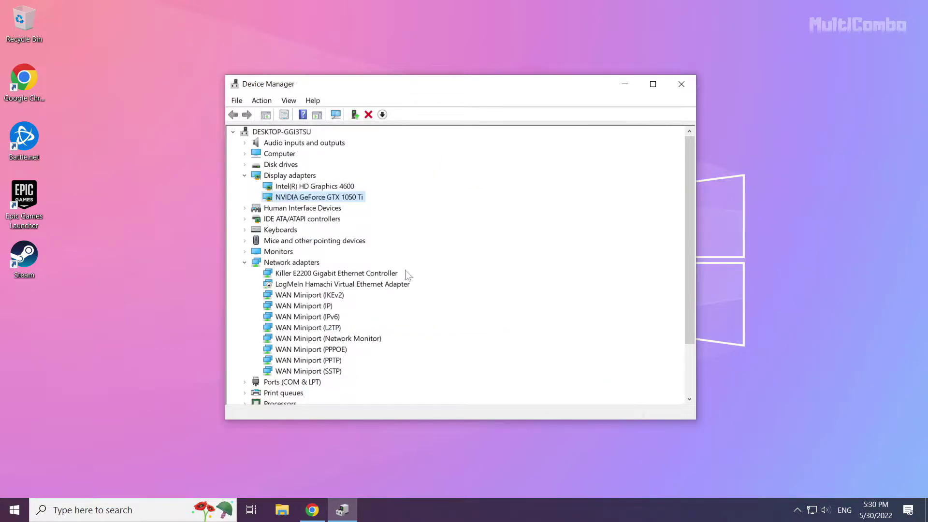
Step: Run an automatic driver search for Intel(R) HD Graphics 4600, confirming the best driver is installed
click(293, 187)
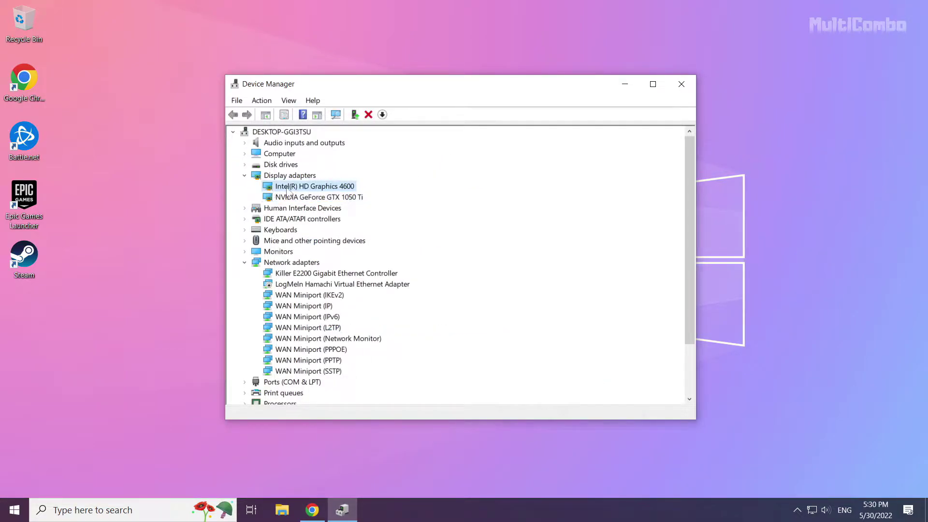
right_click(313, 189)
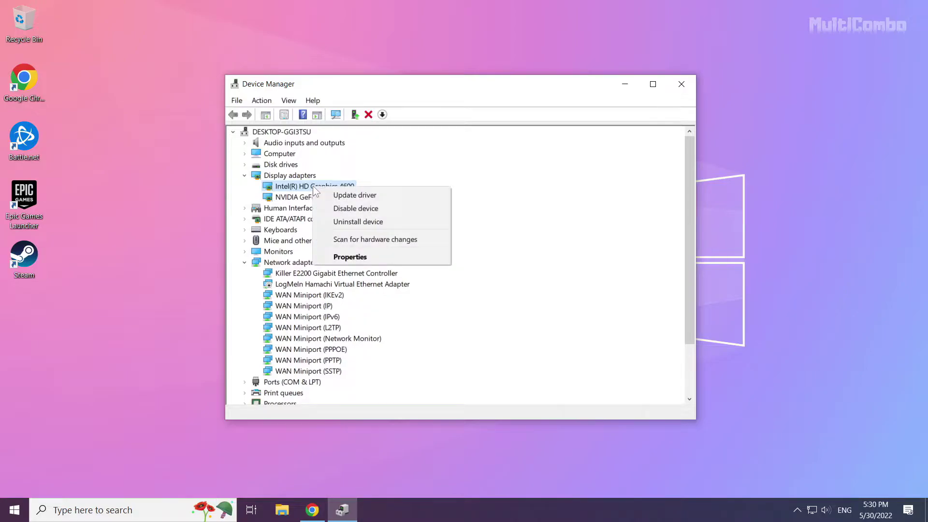
click(389, 197)
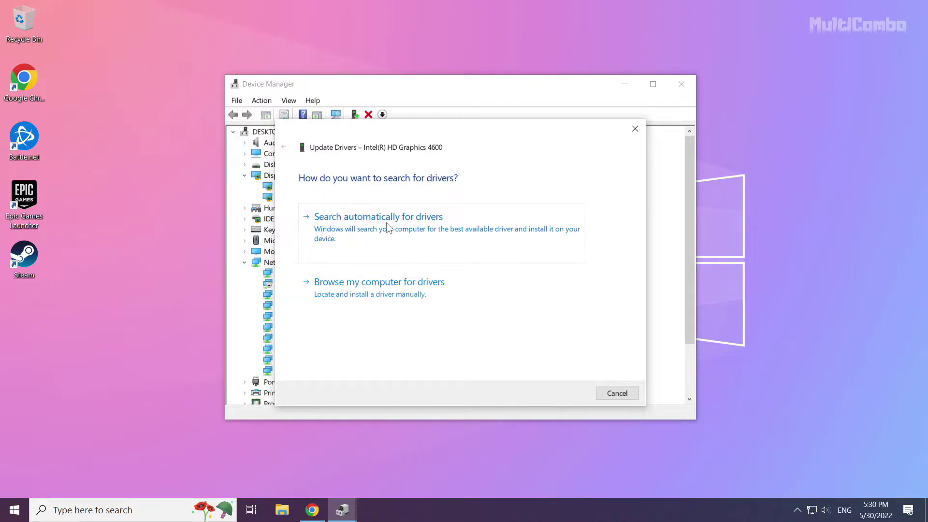
click(382, 247)
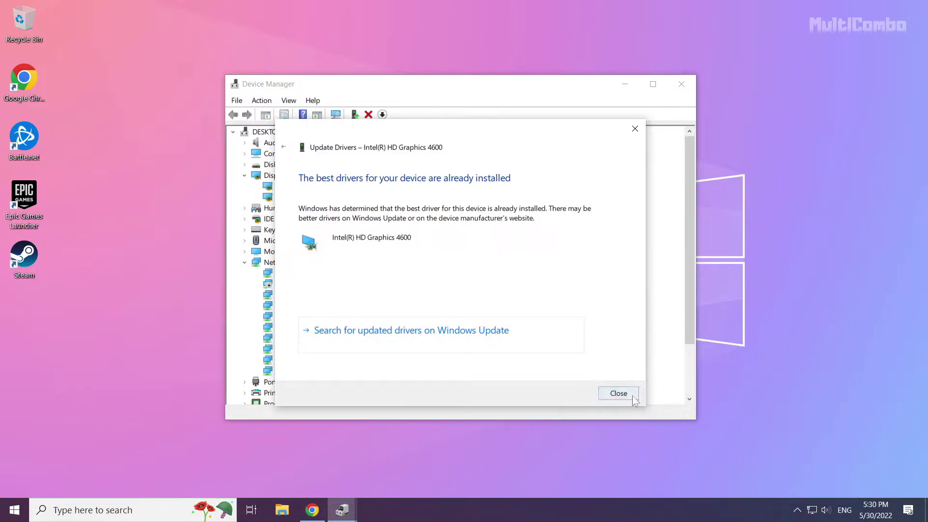
click(619, 394)
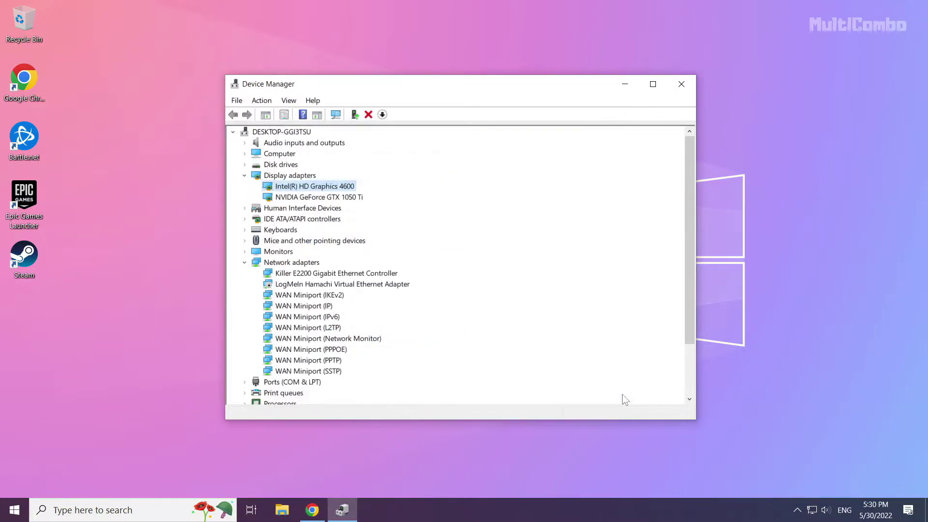
Step: Close Device Manager and search Windows for 'update' to reach Windows Update settings
click(682, 85)
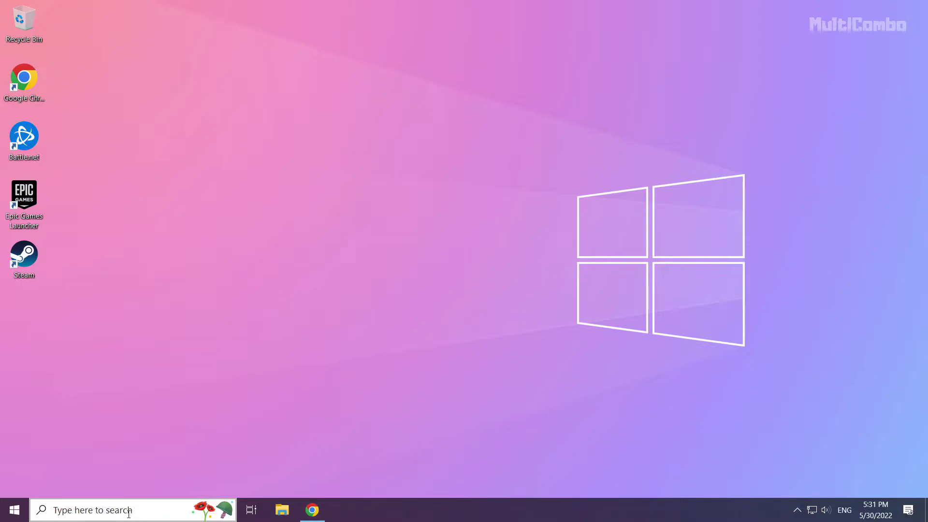
click(114, 510)
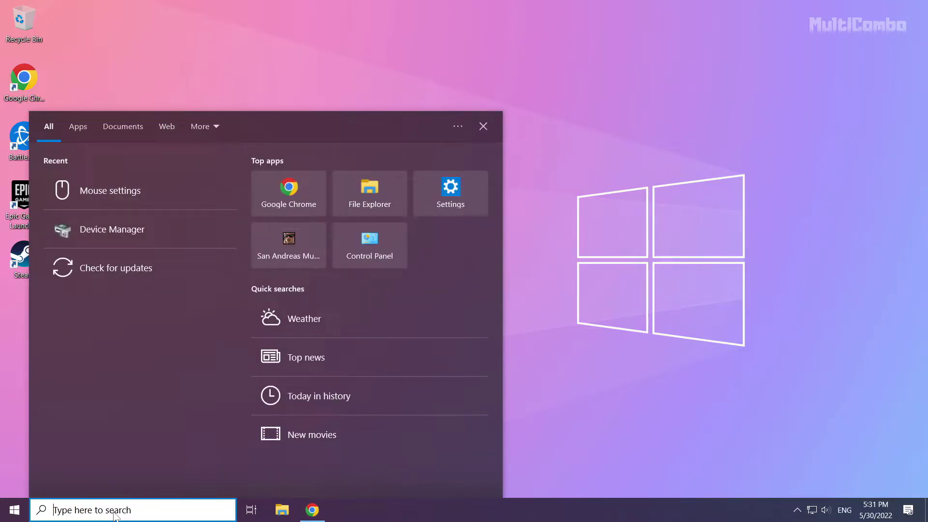
text(update)
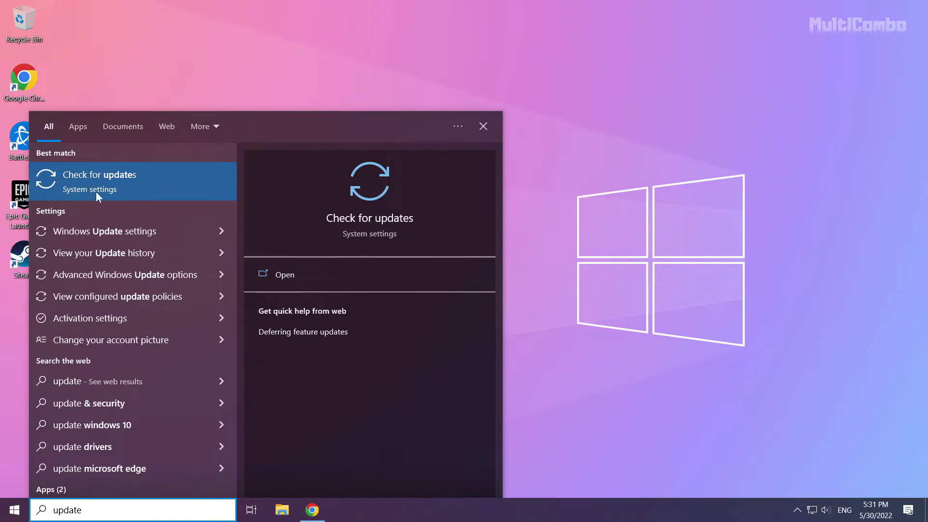
click(127, 181)
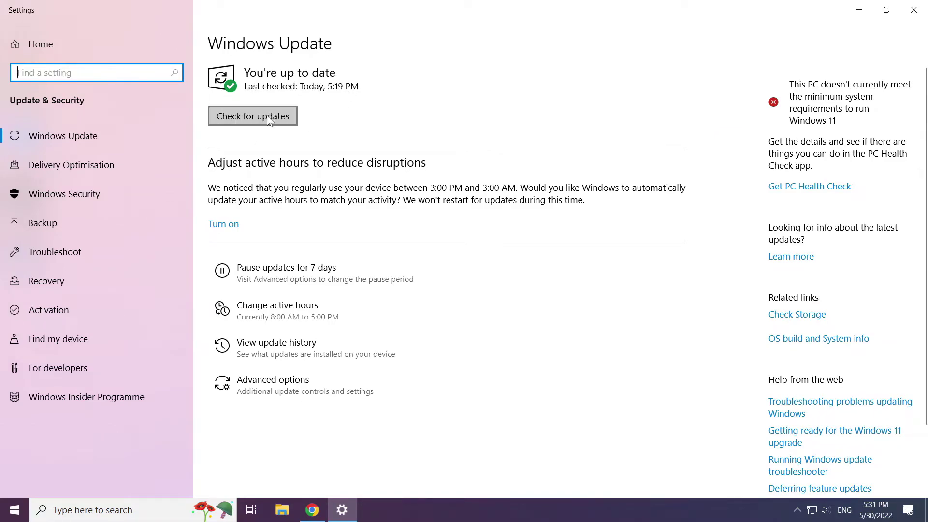
Step: Check for Windows updates, confirm 'You're up to date', then close Settings
click(253, 115)
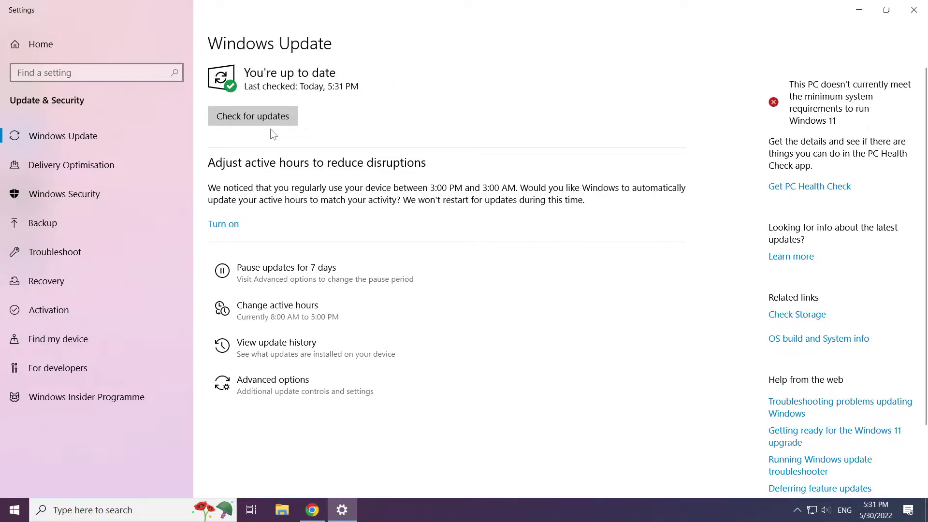
click(915, 14)
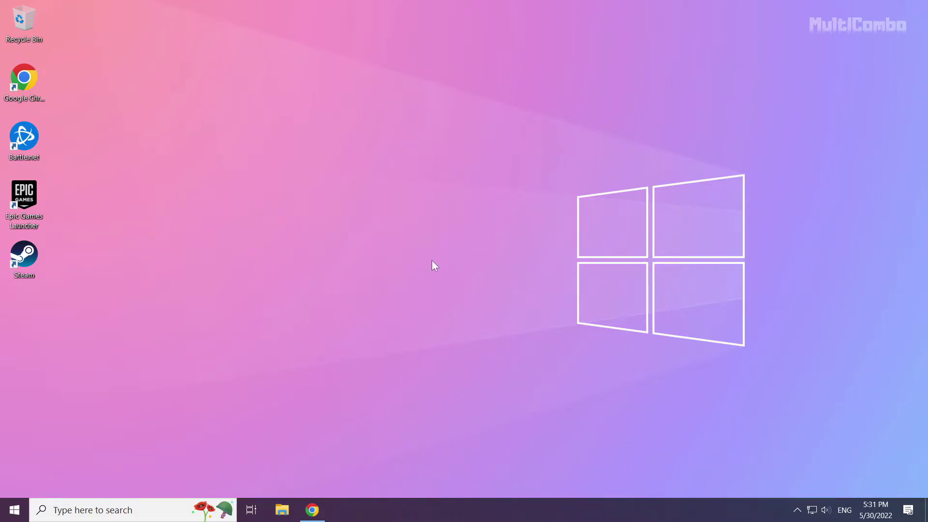
Step: Download the DirectX End-User Runtime Web Installer in Chrome and run dxwebsetup (1).exe
click(312, 510)
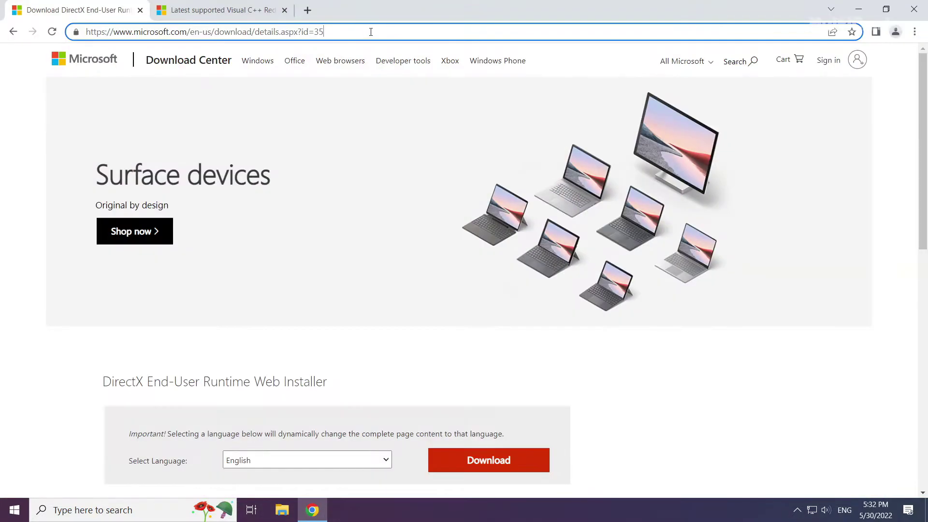
mouse_move(371, 32)
mouse_down()
mouse_move(91, 32)
mouse_move(391, 30)
mouse_up()
click(384, 354)
scroll(371, 353, down, 1)
scroll(370, 352, down, 2)
drag(340, 269, 87, 258)
click(86, 258)
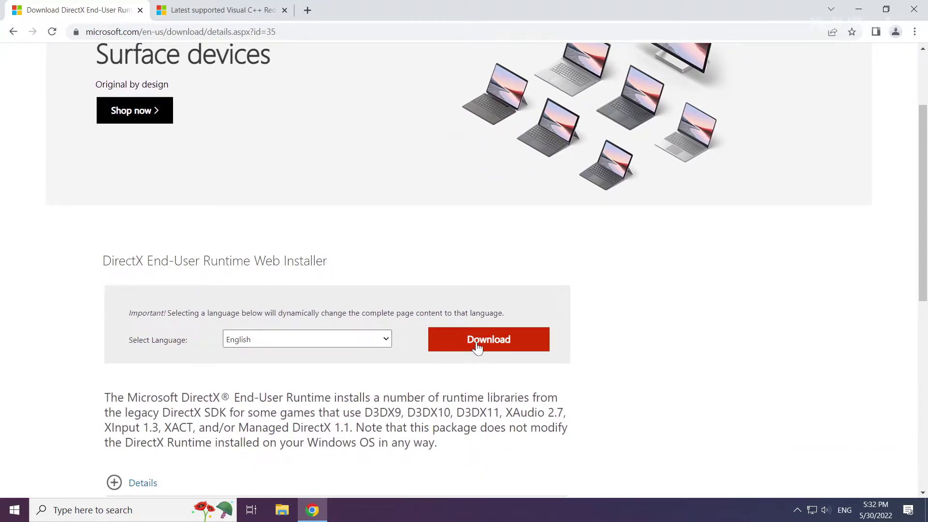
click(493, 347)
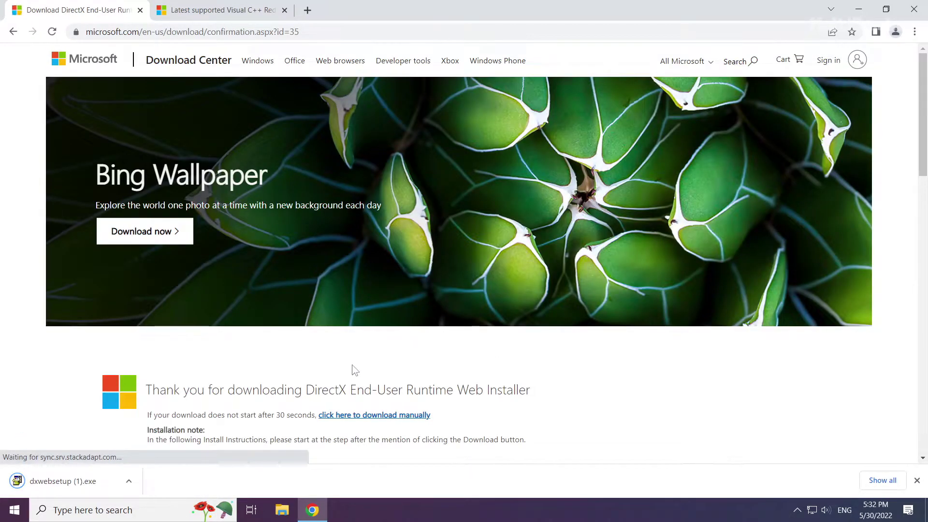
click(65, 481)
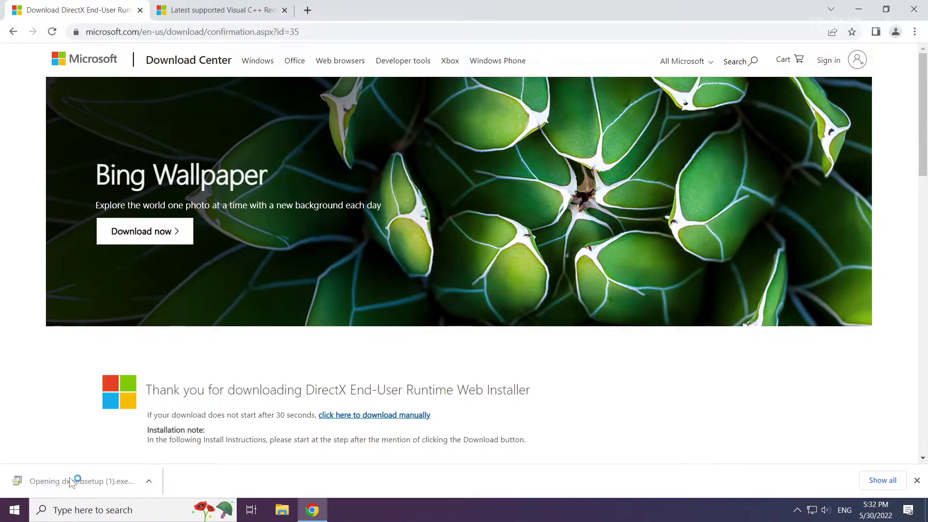
Step: Accept the DirectX license, decline the Bing Bar, and finish the DirectX setup
drag(187, 42, 454, 160)
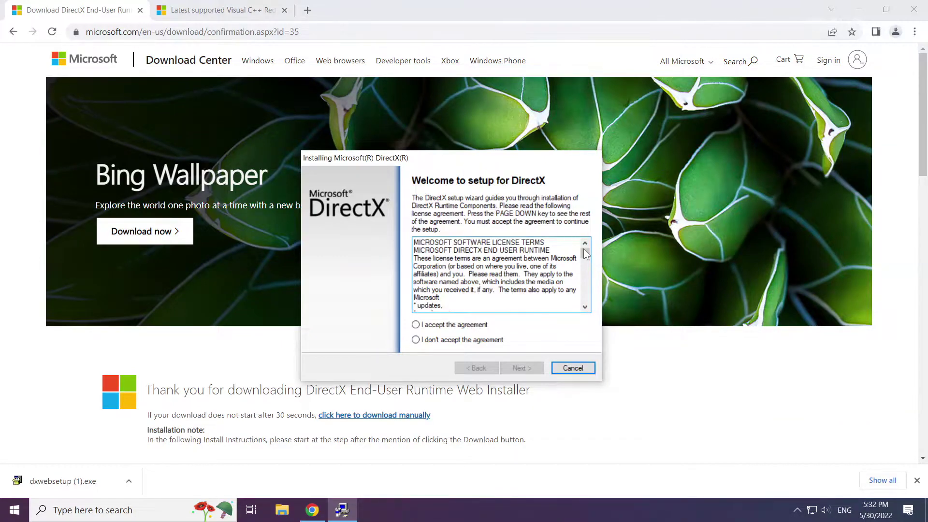
drag(586, 252, 586, 303)
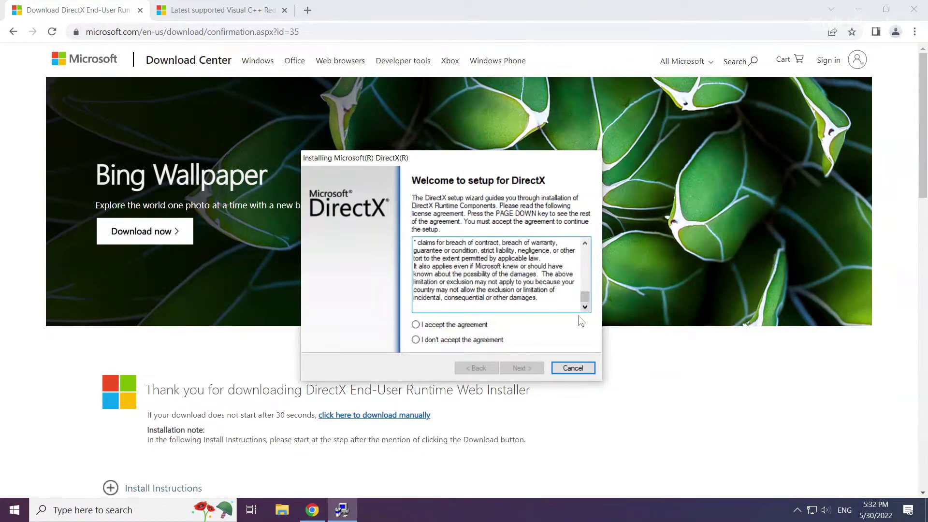
click(417, 326)
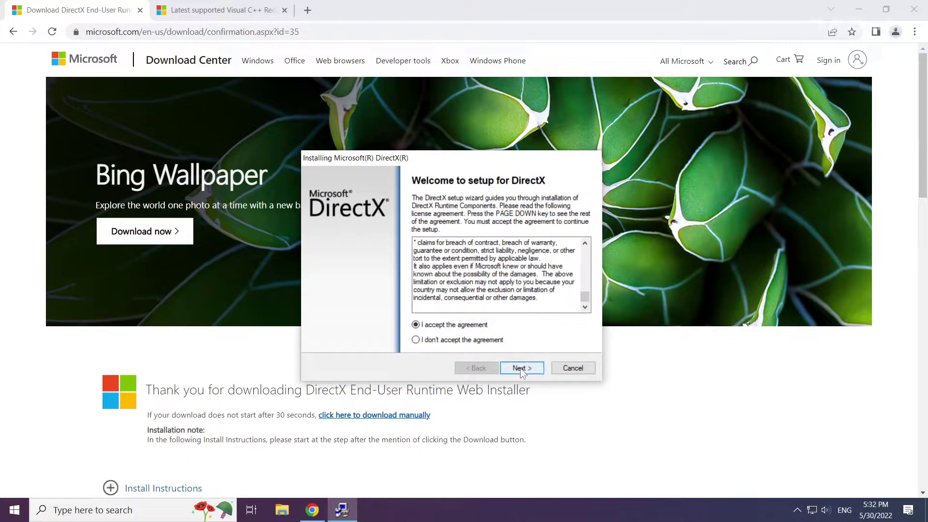
click(520, 368)
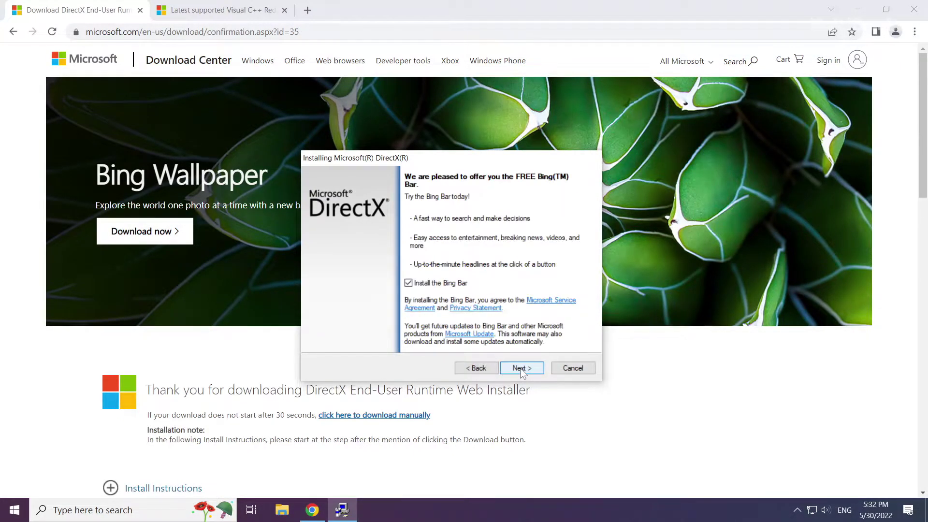
click(409, 283)
click(520, 367)
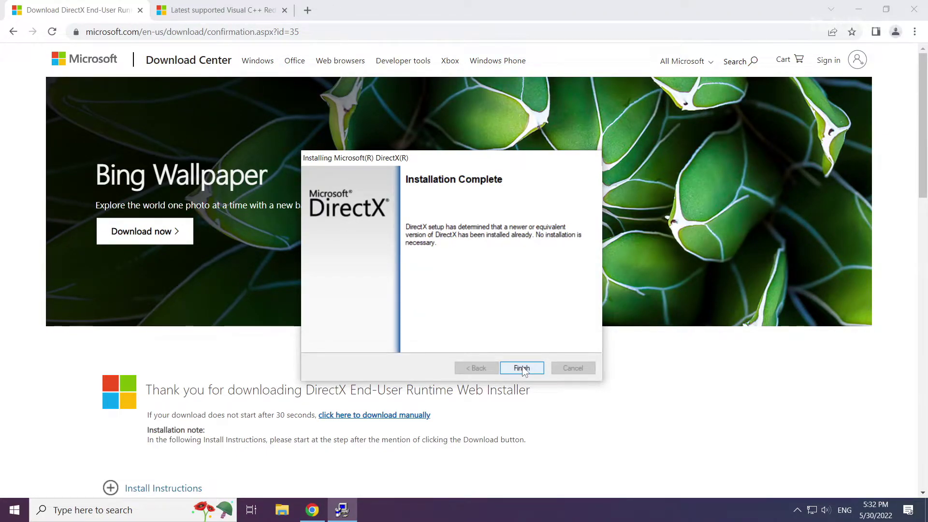
click(522, 368)
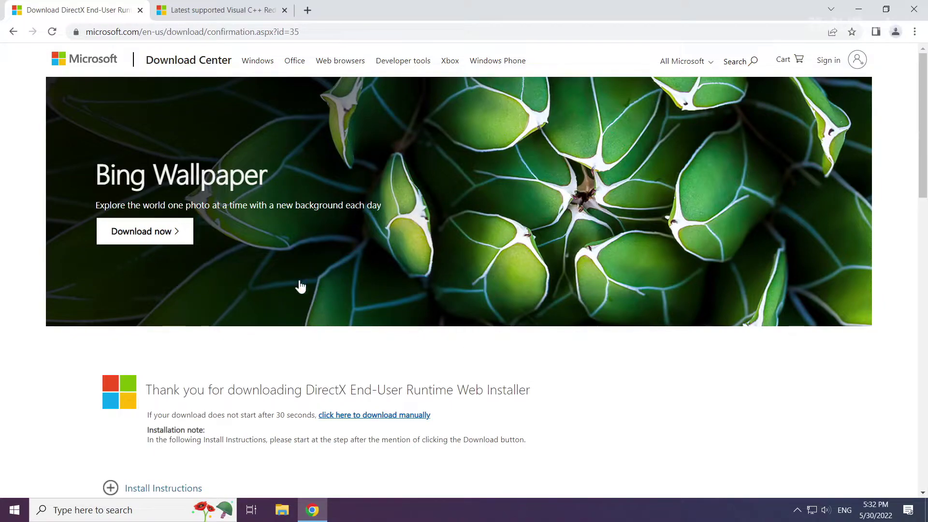
Step: Close the DirectX tab and locate the Visual Studio 2015–2022 redistributable download table
click(140, 10)
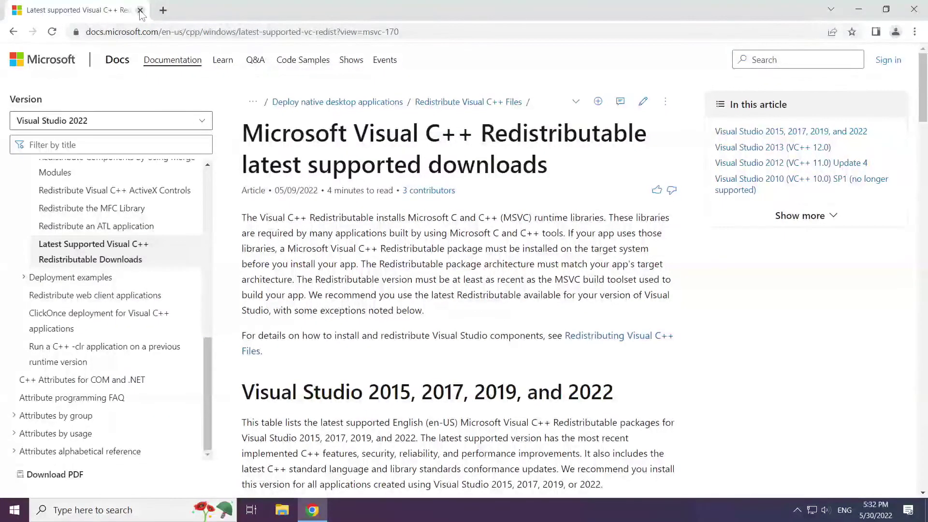
mouse_move(482, 32)
mouse_down()
mouse_move(86, 31)
mouse_move(481, 28)
mouse_up()
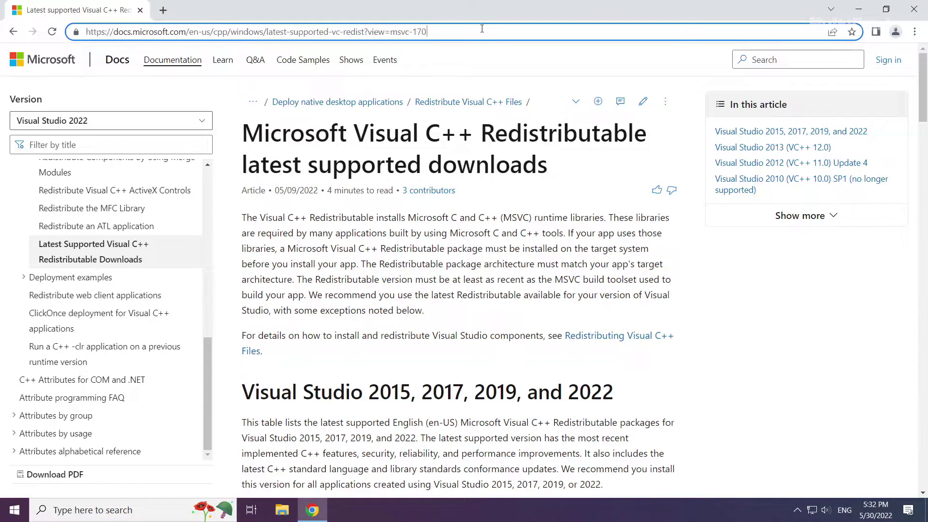
click(336, 90)
mouse_move(243, 133)
mouse_down()
mouse_move(556, 133)
mouse_move(475, 133)
mouse_up()
click(475, 133)
drag(241, 391, 614, 392)
click(638, 396)
scroll(466, 374, down, 2)
scroll(465, 373, down, 1)
scroll(465, 374, down, 1)
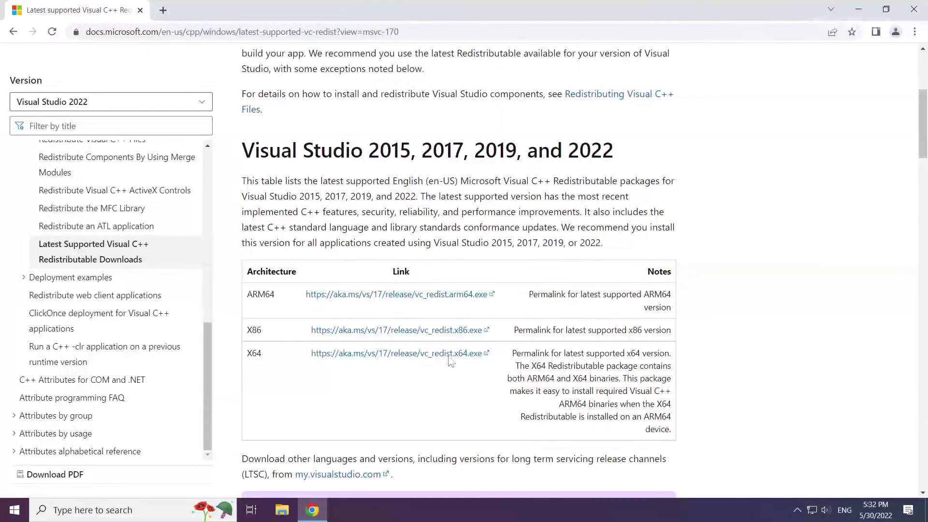
drag(247, 292, 515, 356)
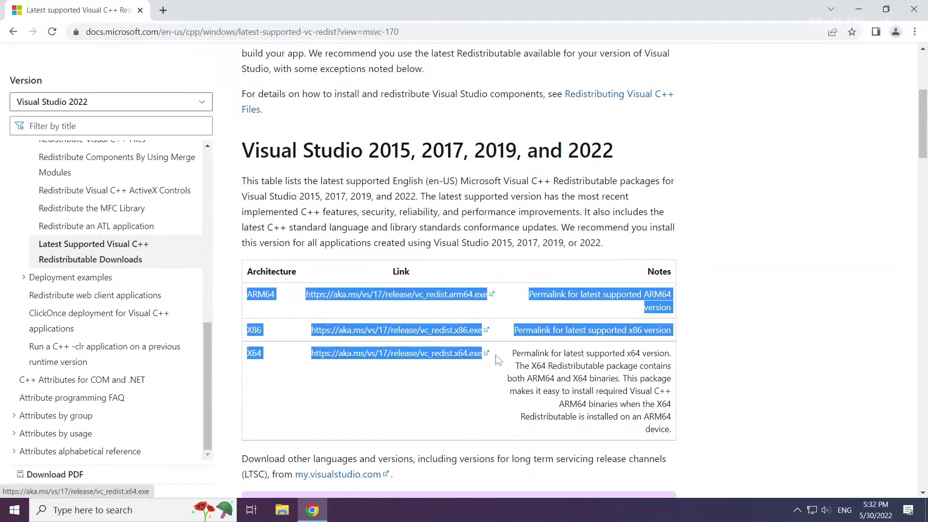
click(368, 303)
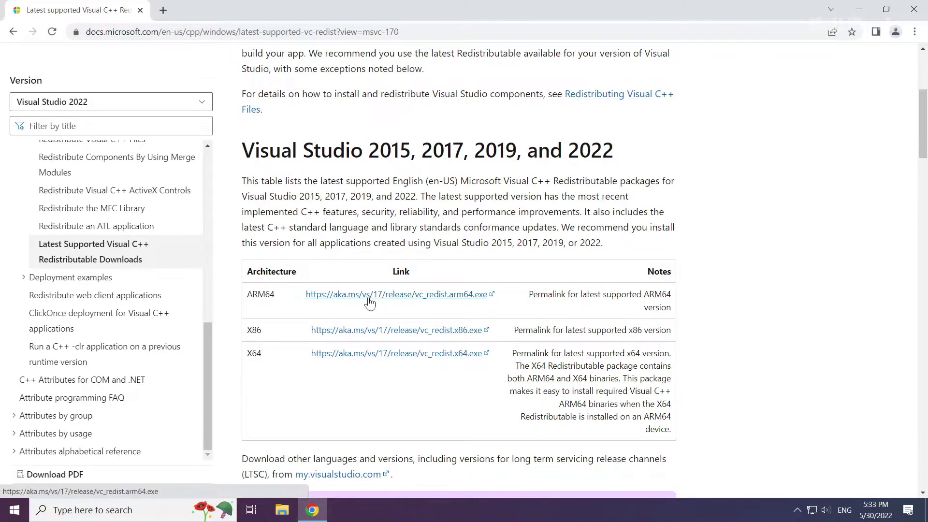
Step: Download the ARM64, x86 and x64 Visual C++ 2015–2022 Redistributable installers
click(369, 301)
click(371, 332)
click(362, 355)
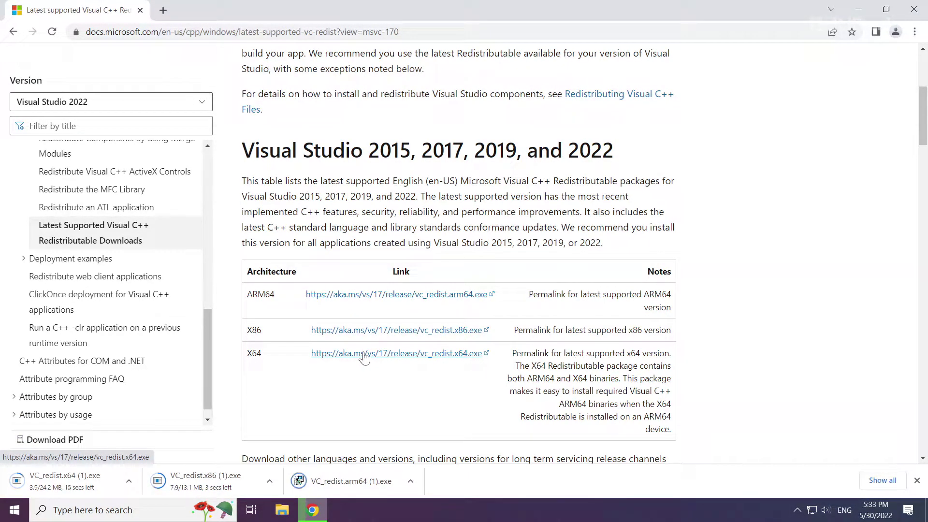
Step: Run the ARM64 redistributable installer, accept its license and attempt the install
click(359, 481)
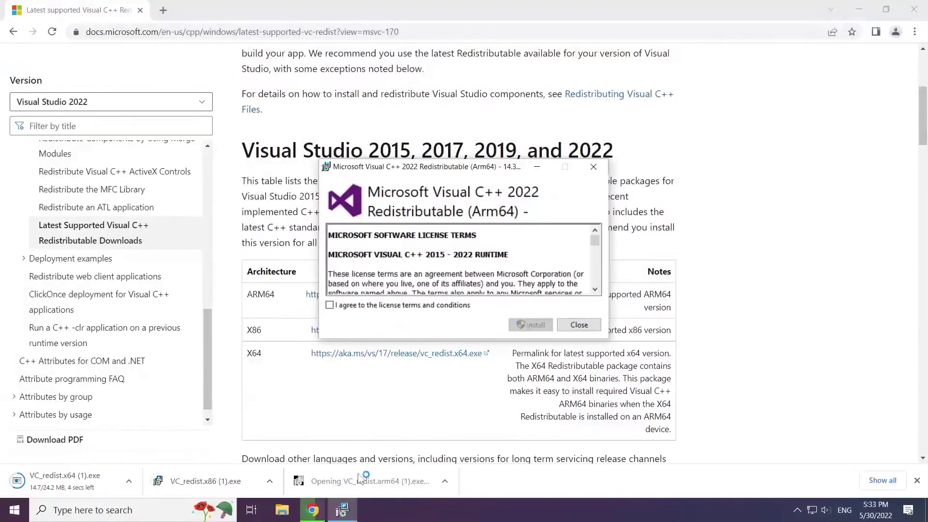
drag(594, 241, 596, 289)
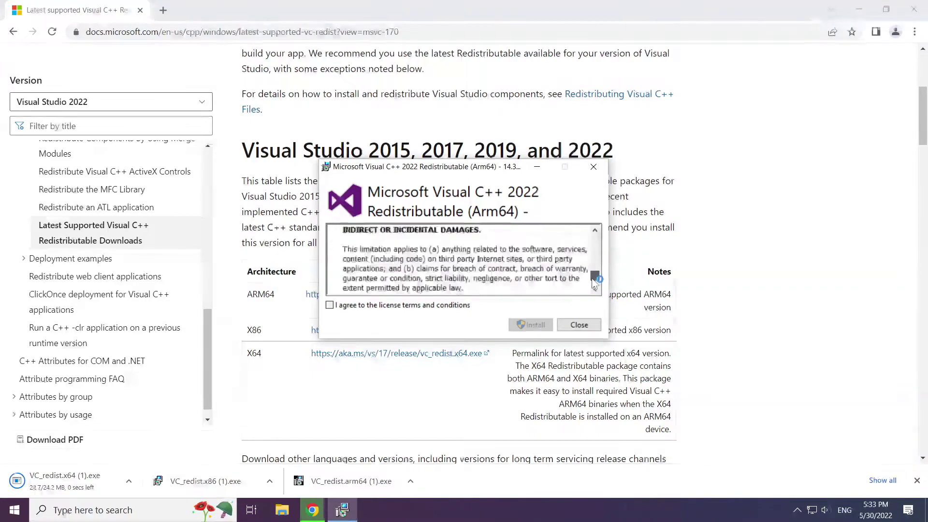
click(330, 305)
click(527, 331)
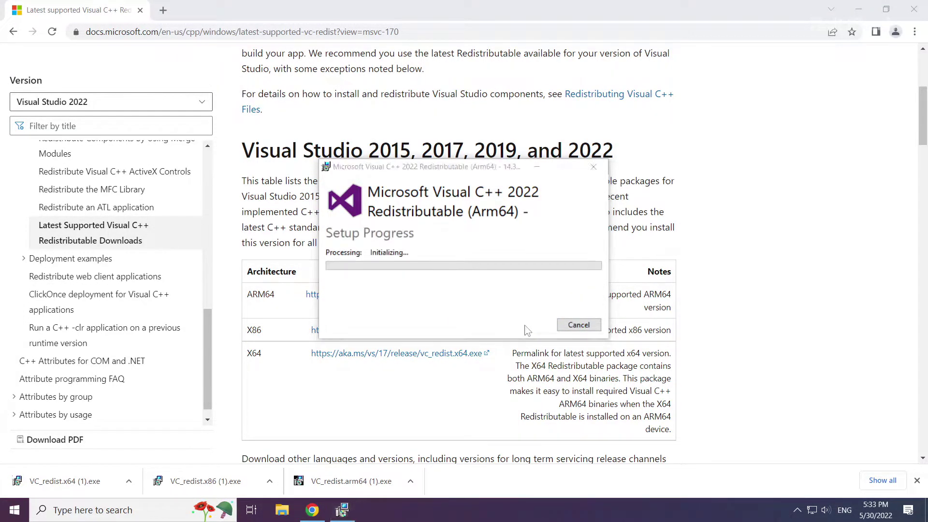
Step: Install the x86 Visual C++ 2015–2022 Redistributable and dismiss its success message
click(208, 481)
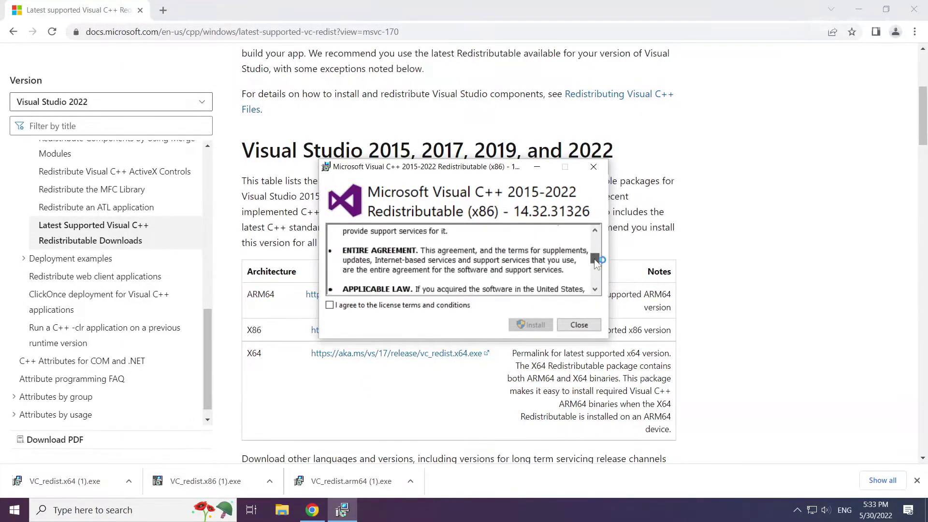
drag(596, 265, 597, 284)
click(330, 305)
click(532, 325)
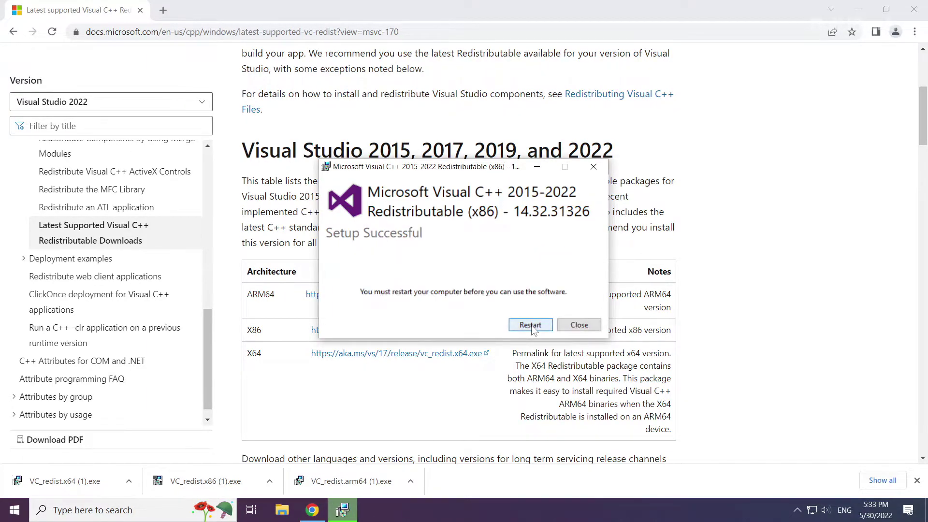
click(579, 326)
Step: Install the x64 Visual C++ 2015–2022 Redistributable without restarting, then close Chrome
click(70, 484)
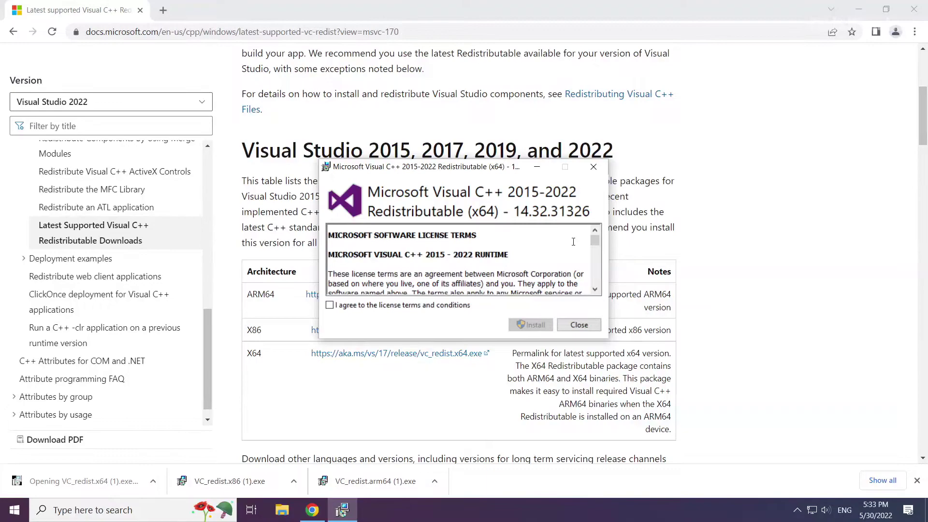
drag(594, 240, 594, 283)
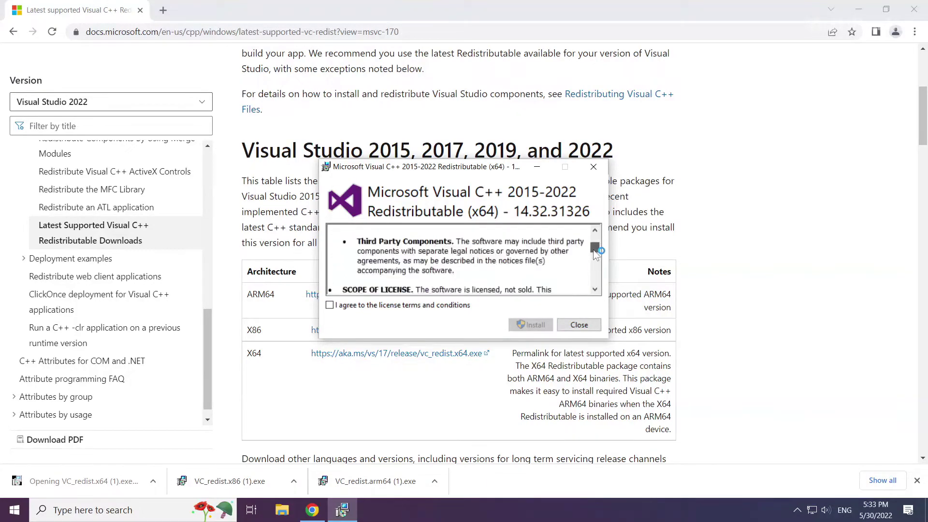
click(329, 306)
click(535, 327)
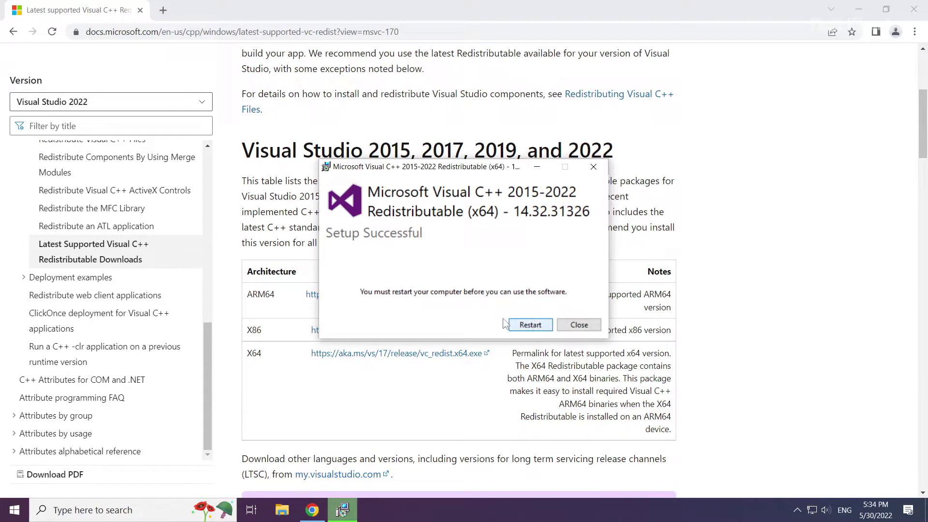
click(579, 325)
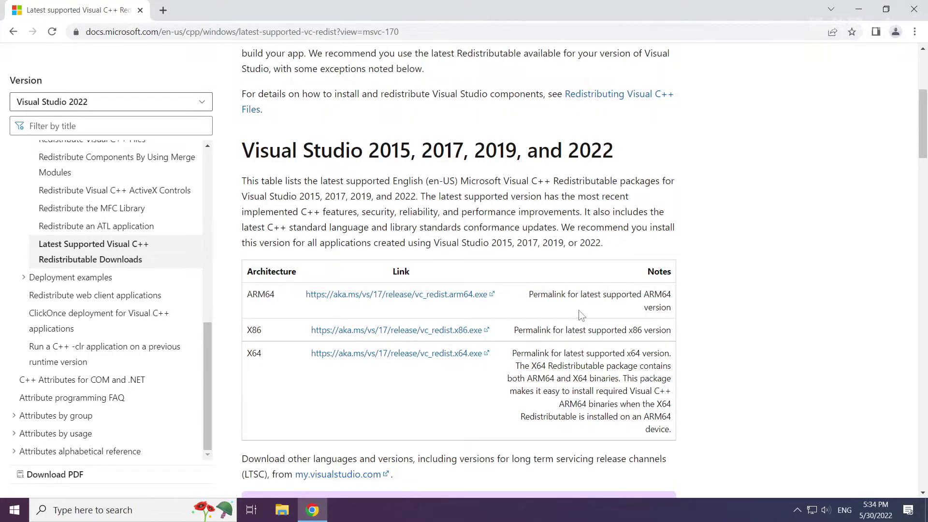
click(915, 13)
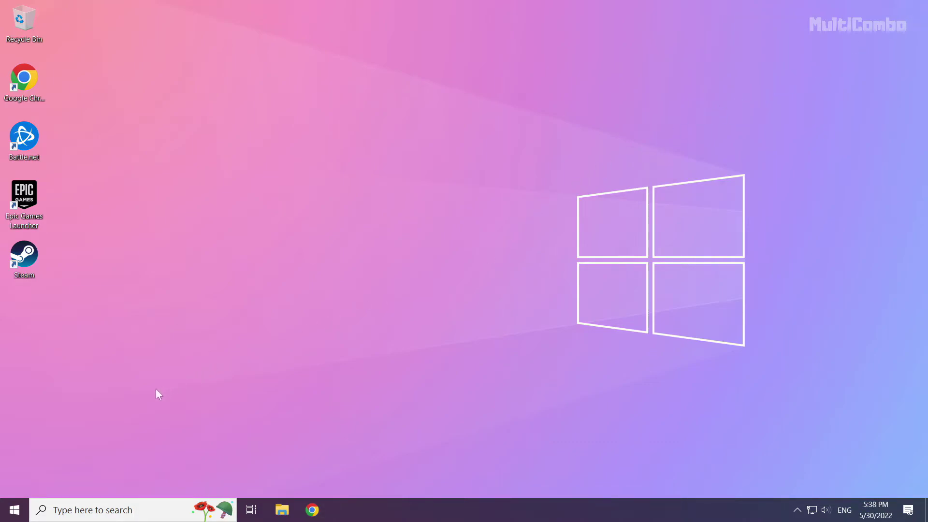
Step: Reach the Startup list in Task Manager from the Start button's quick tools menu
right_click(15, 515)
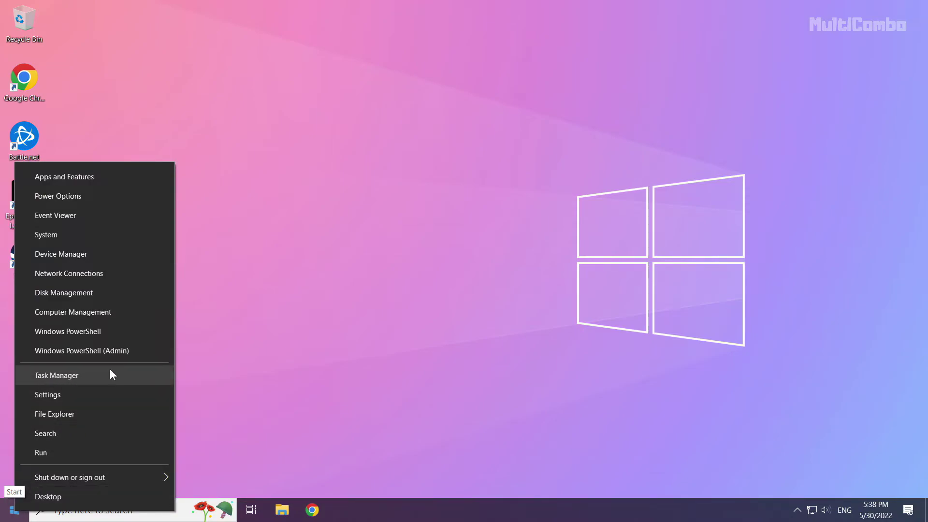
click(83, 376)
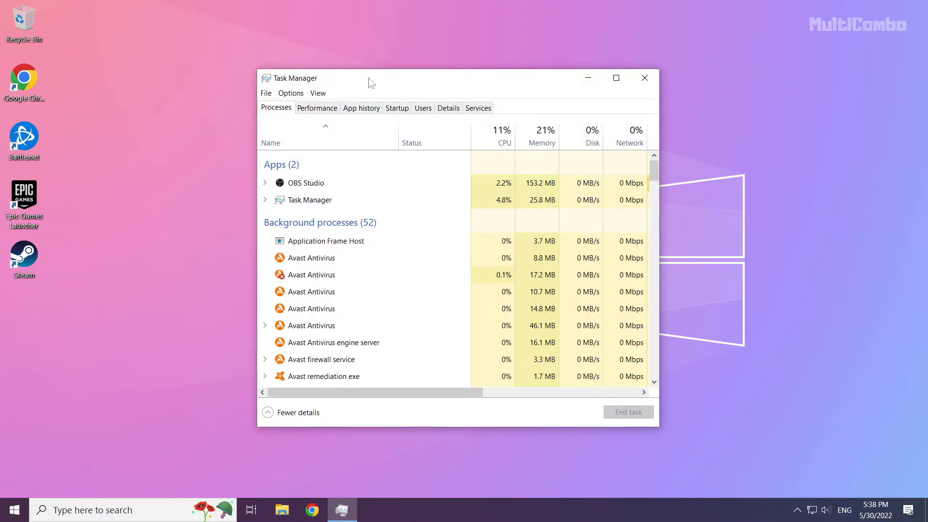
click(399, 115)
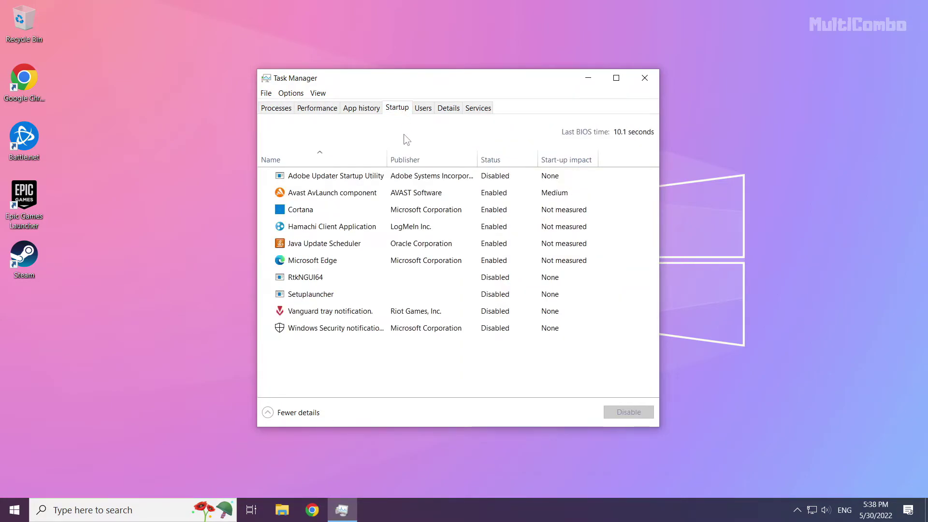
Step: Disable Microsoft Edge, Java Update Scheduler, Hamachi Client Application and Cortana at startup, then close Task Manager
click(351, 260)
click(620, 413)
click(367, 248)
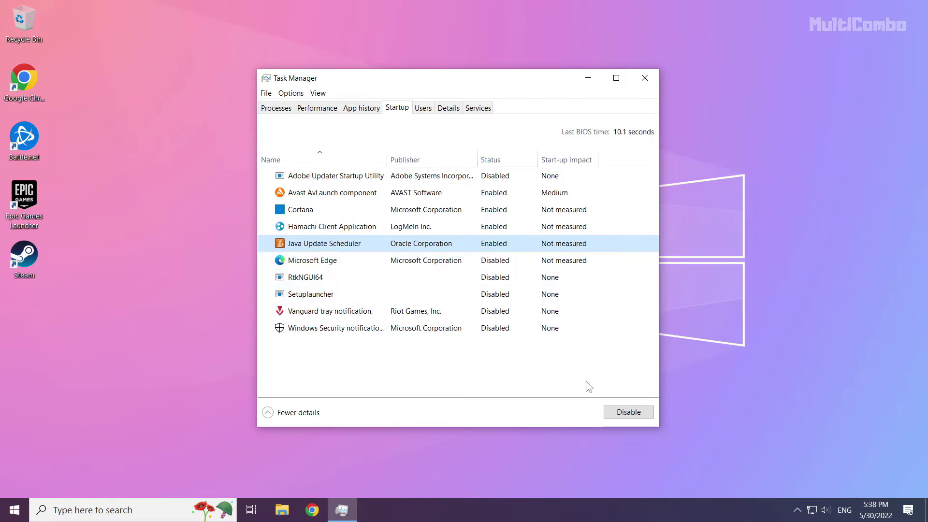
click(622, 413)
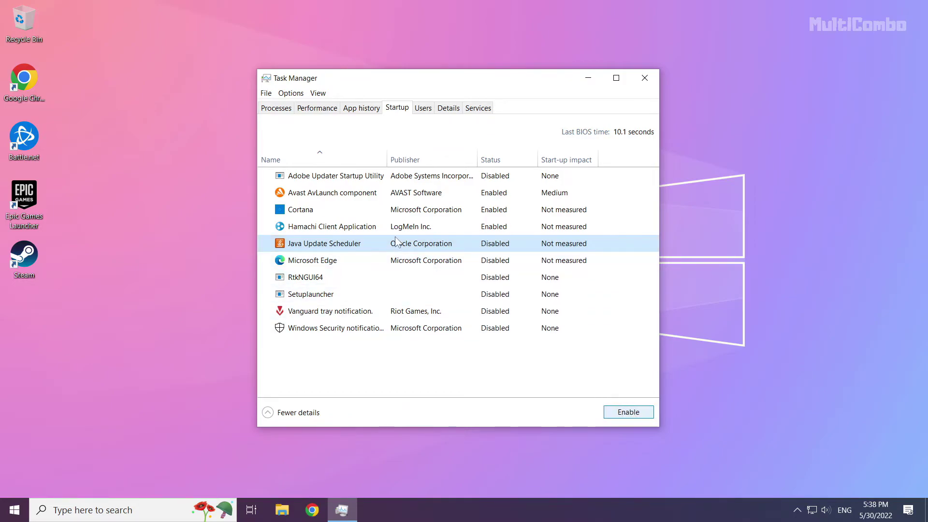
click(377, 227)
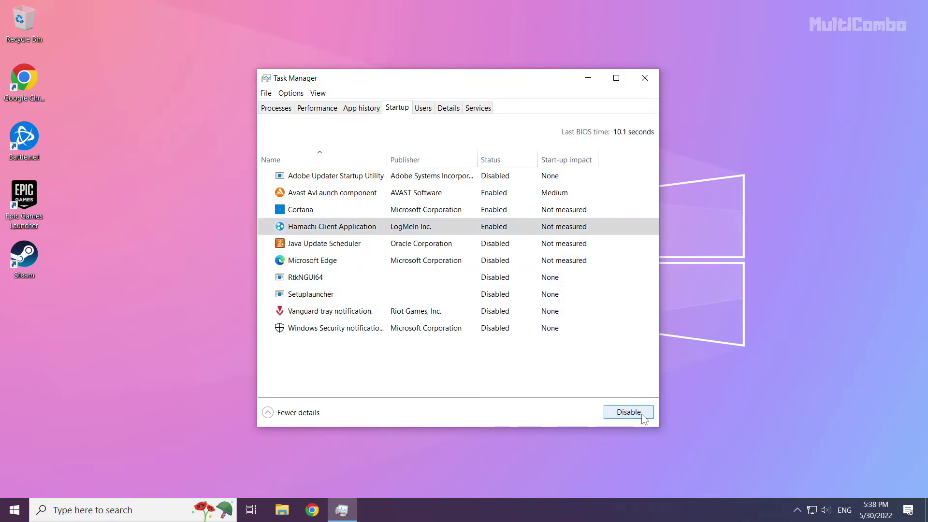
click(641, 414)
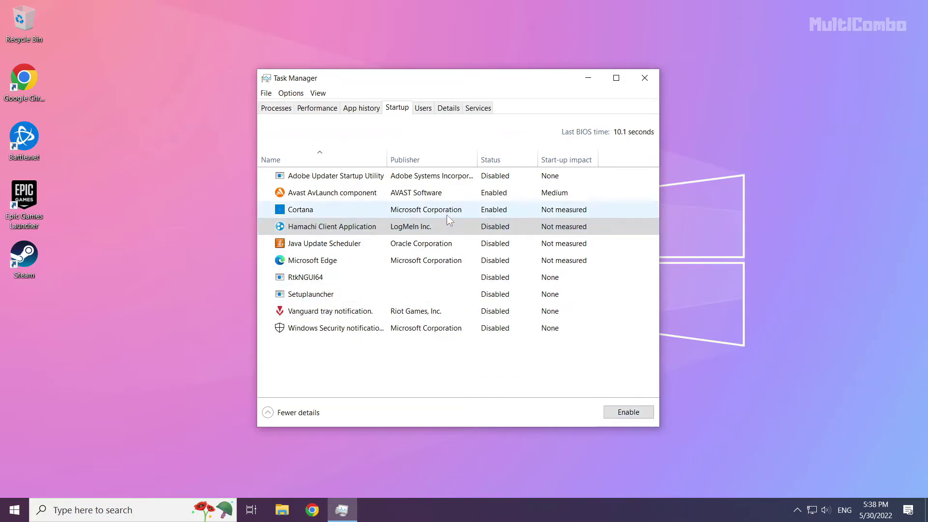
click(447, 215)
click(631, 417)
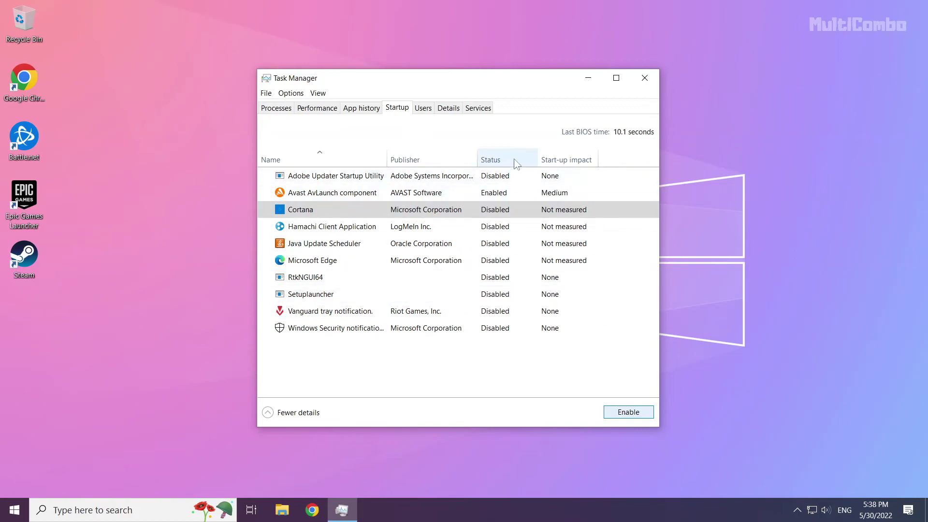
click(646, 79)
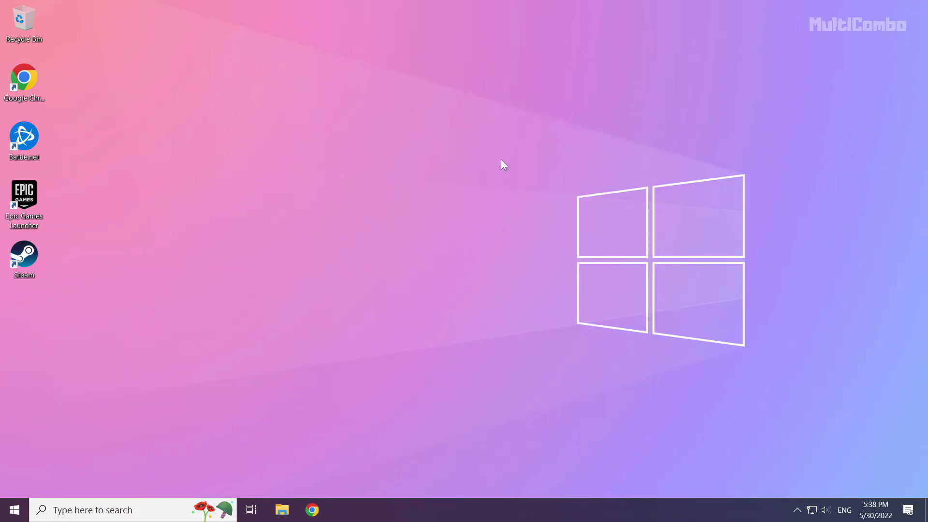
Step: Show the Start menu's power options listing Sleep, Shut down and Restart
click(14, 511)
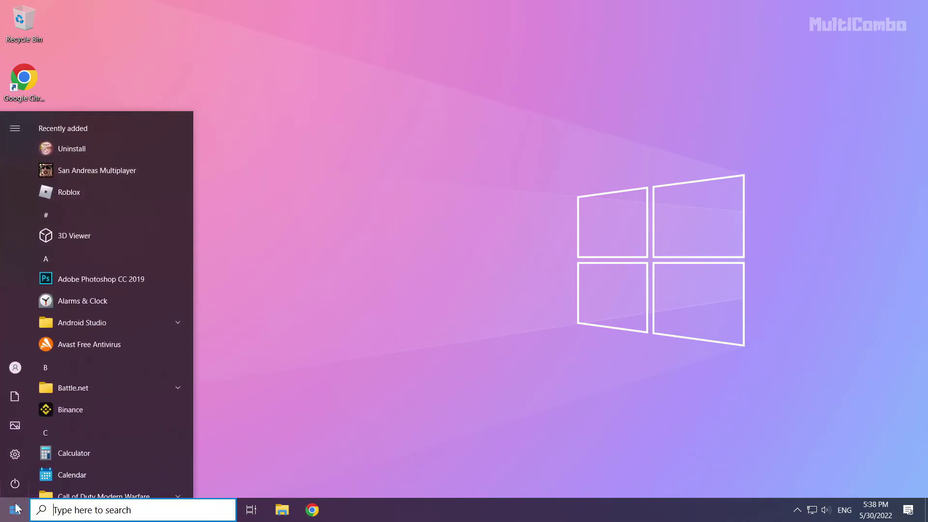
click(16, 485)
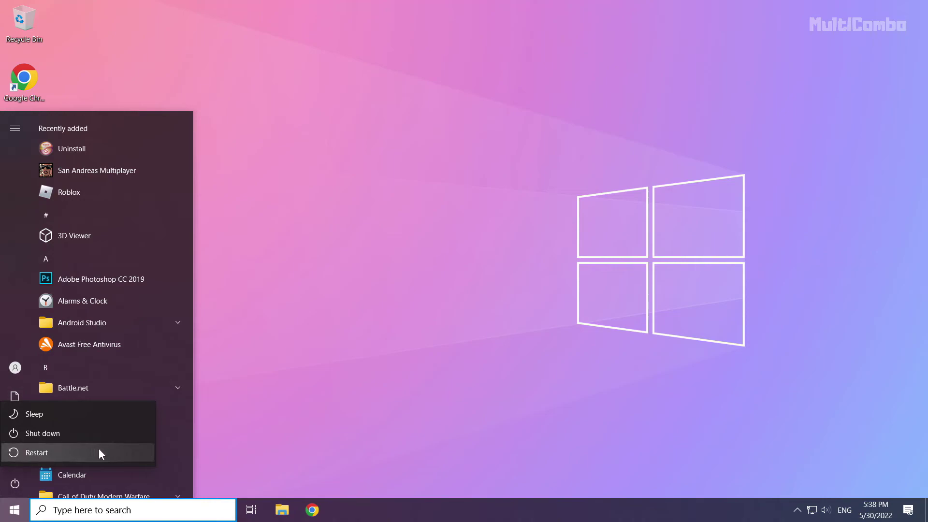